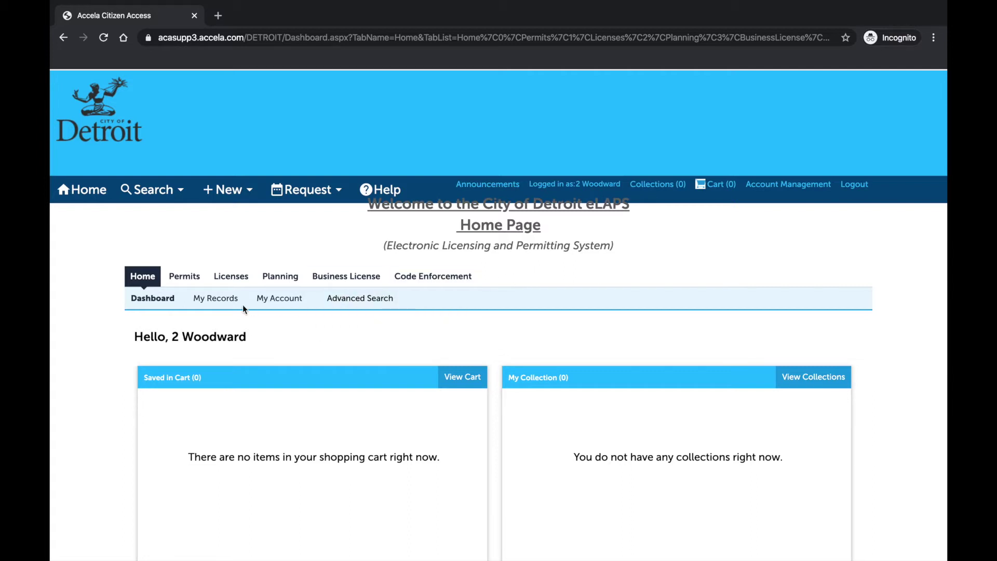
Step: Switch from the Home dashboard to the My Records sub-tab
left_click(225, 301)
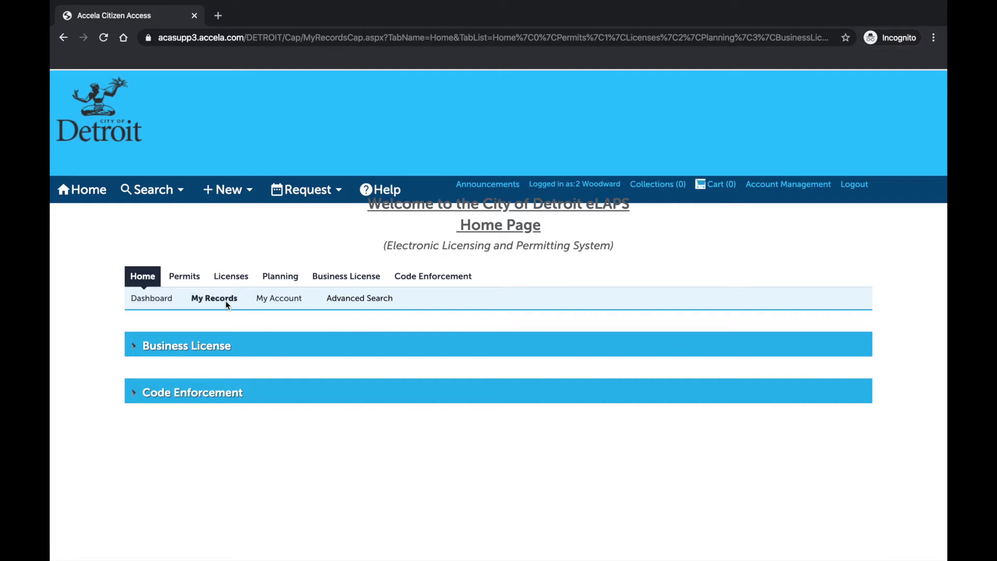
Step: Expand Business License to list the active restaurant license and three restaurant applications
left_click(137, 347)
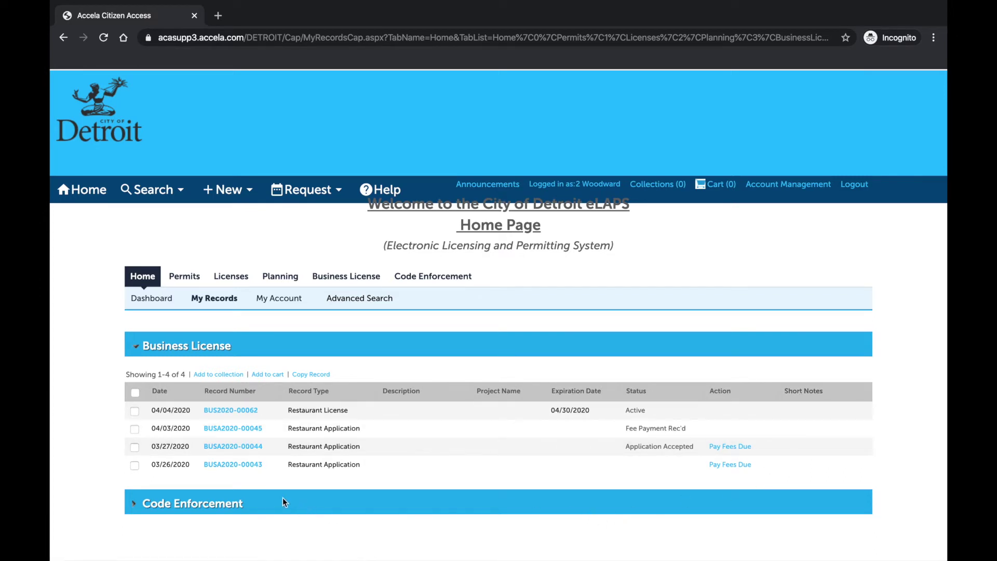
Step: Open the details page of record BUSA2020-00045
left_click(246, 430)
Step: Tick BUSA2020-00044 alongside BUSA2020-00045 and save both as collection 'Midtown Restaurants'
left_click(134, 450)
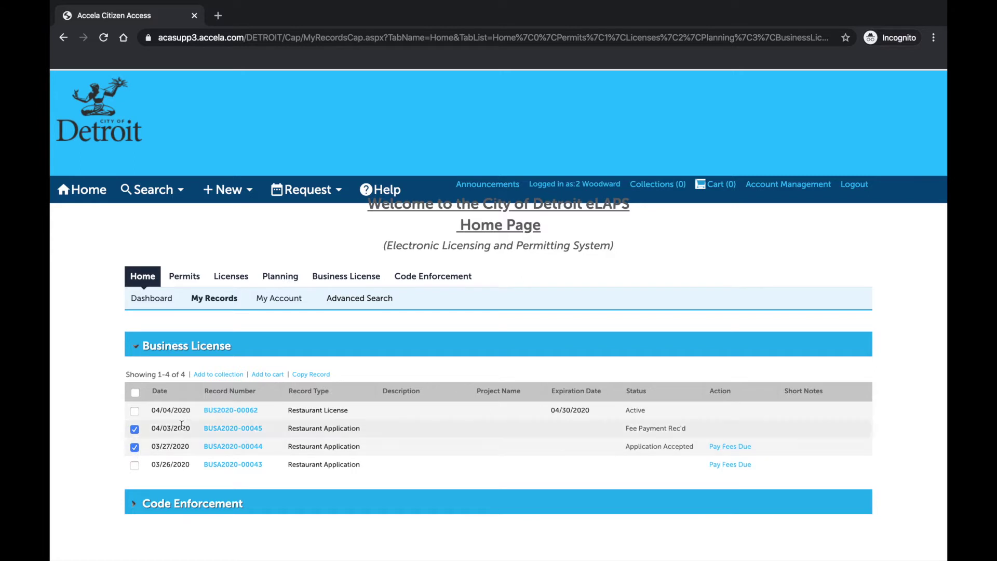
left_click(210, 375)
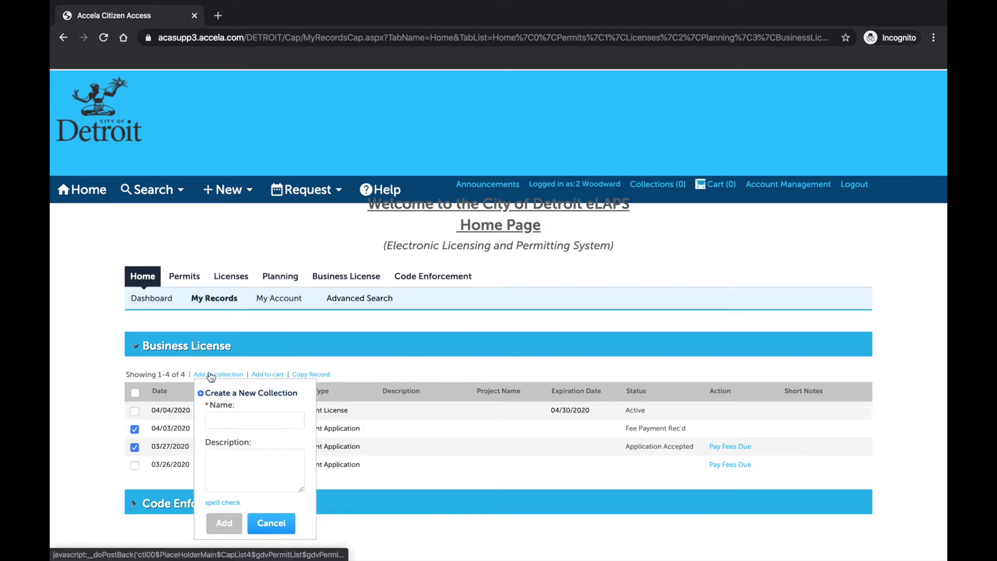
left_click(227, 418)
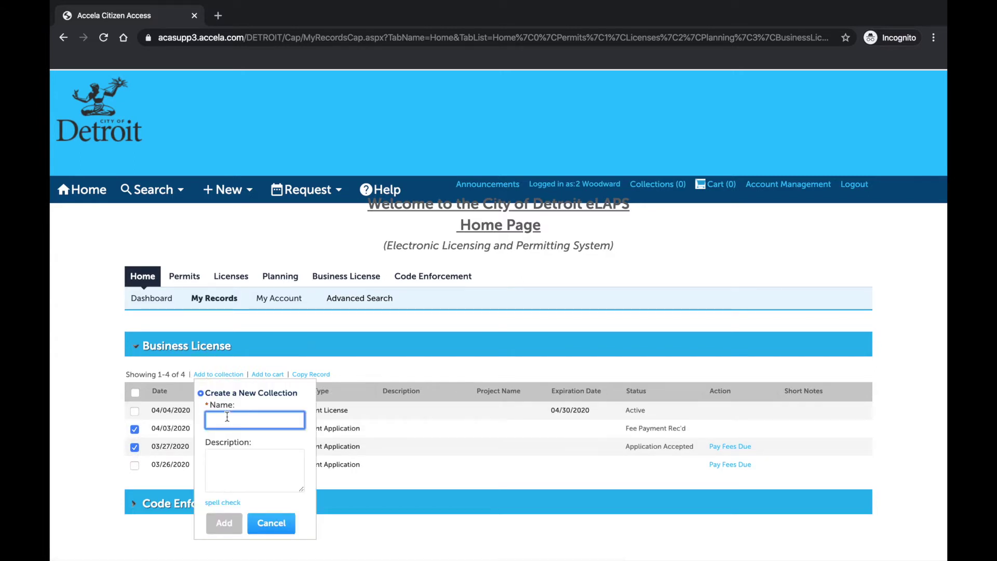
type("Midtown ")
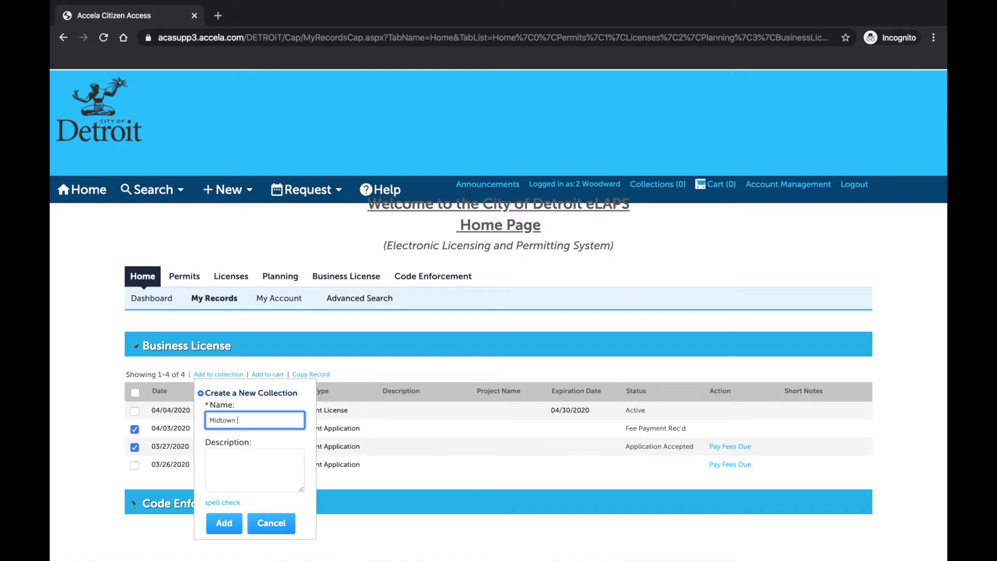
type("Restaurant")
type("s")
left_click(236, 522)
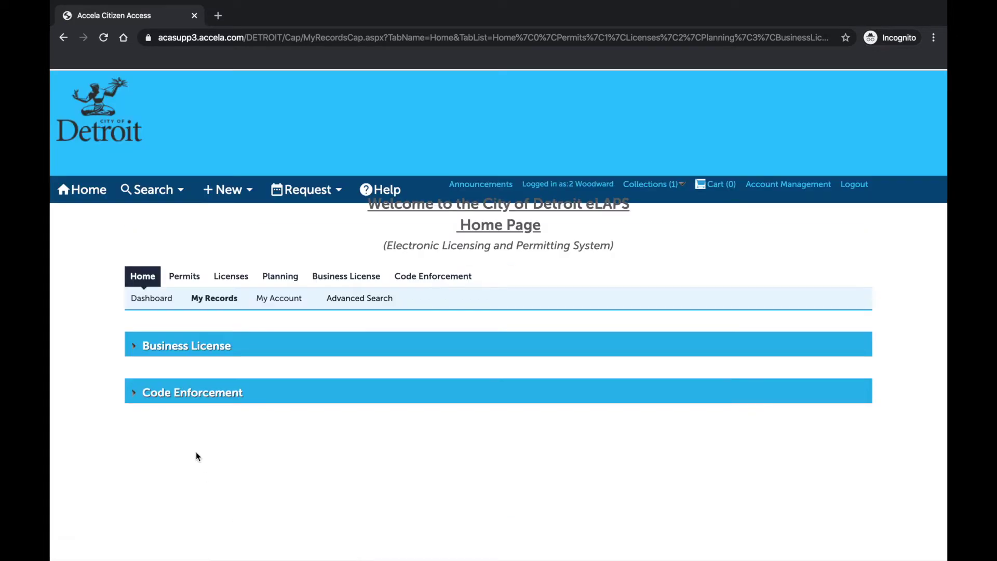
Step: Re-expand Business License and open the Midtown Restaurants collection from the Collections list
left_click(134, 346)
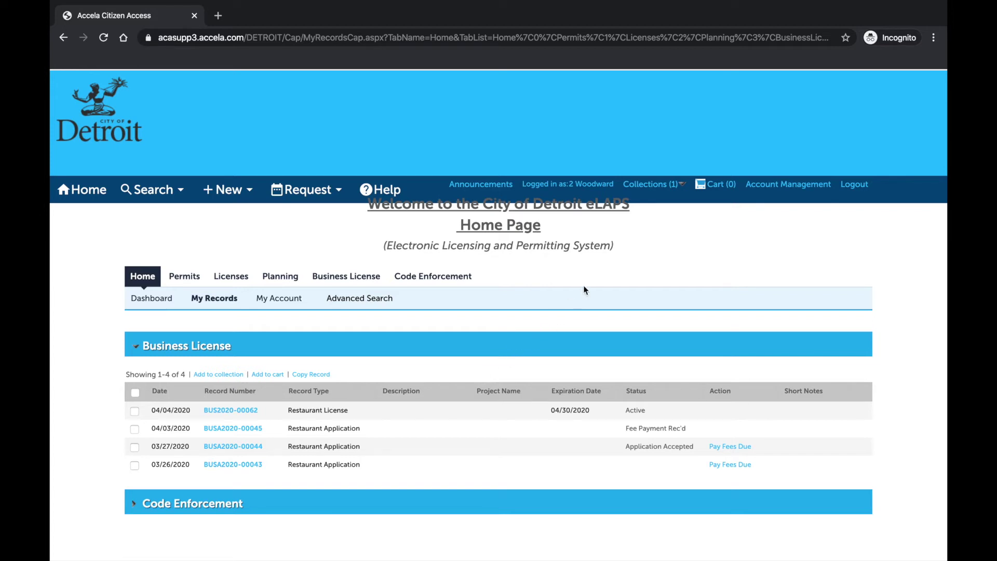
left_click(685, 190)
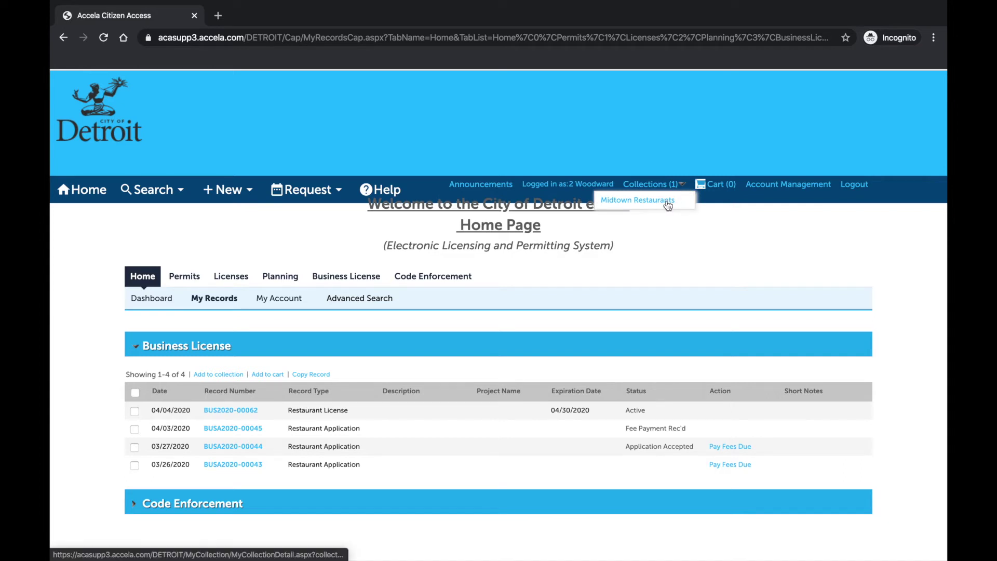
left_click(667, 206)
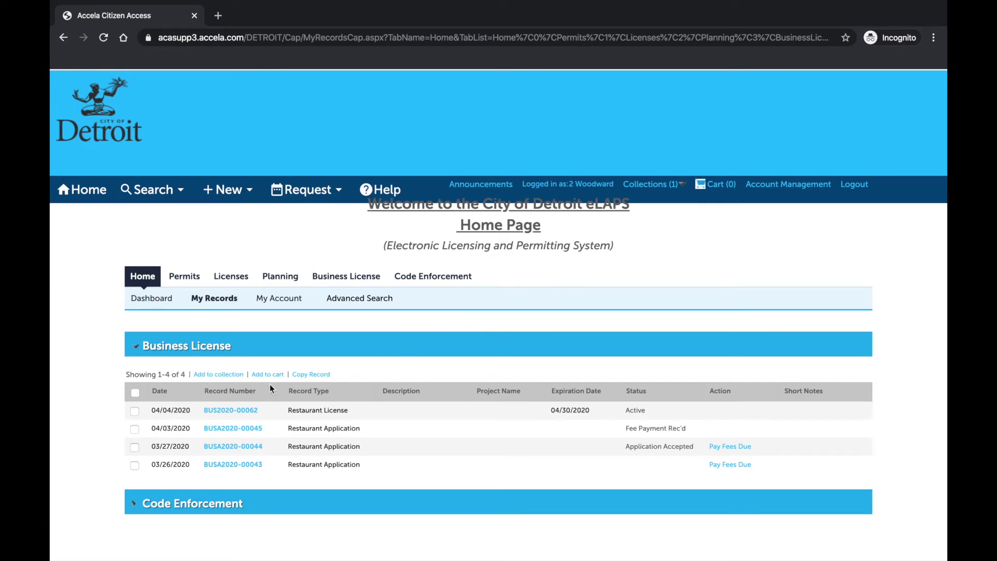
Step: Add BUSA2020-00044 and BUSA2020-00043 to the cart and review its $396.00 total
left_click(135, 447)
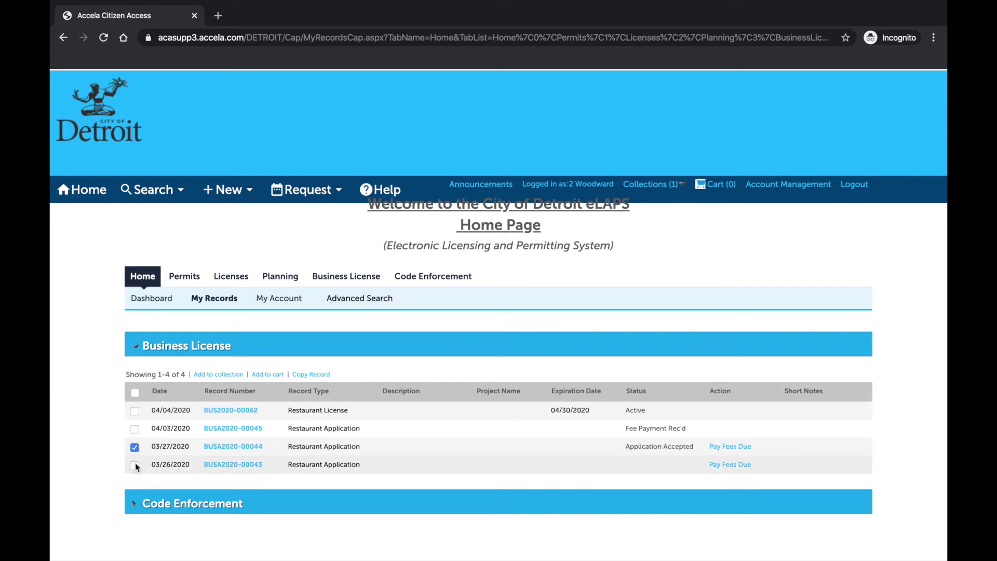
left_click(135, 465)
left_click(260, 376)
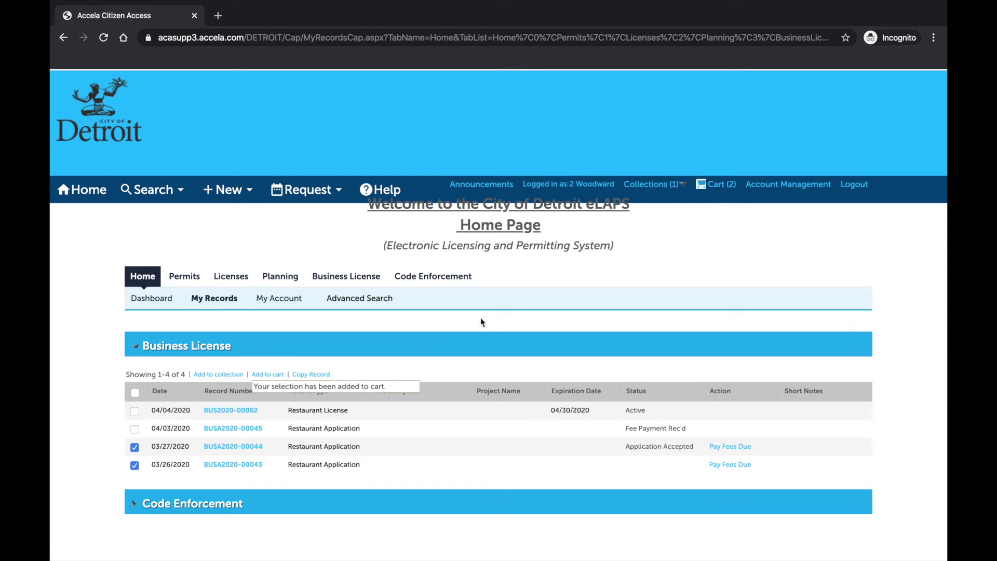
left_click(718, 185)
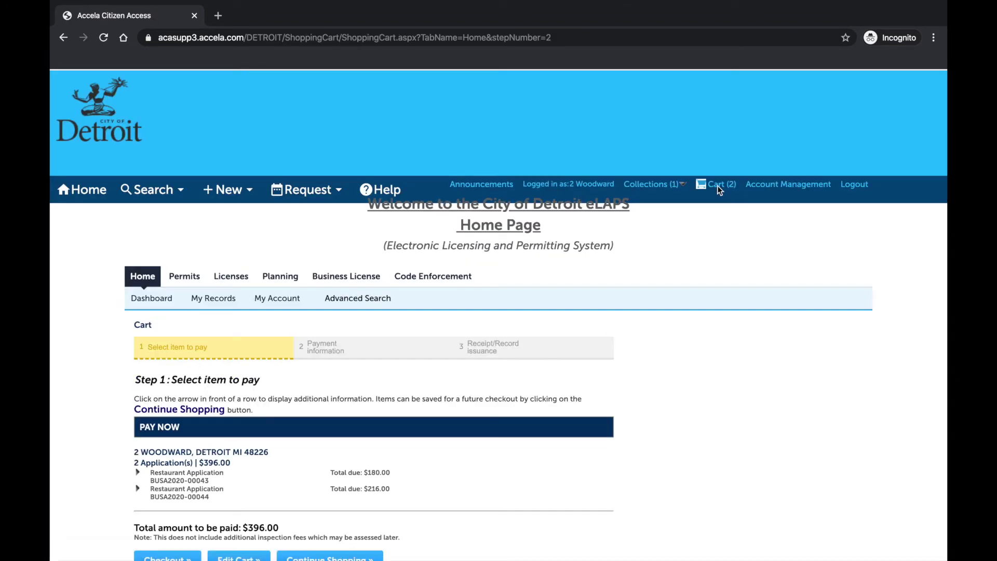
scroll(718, 188, "down", 1)
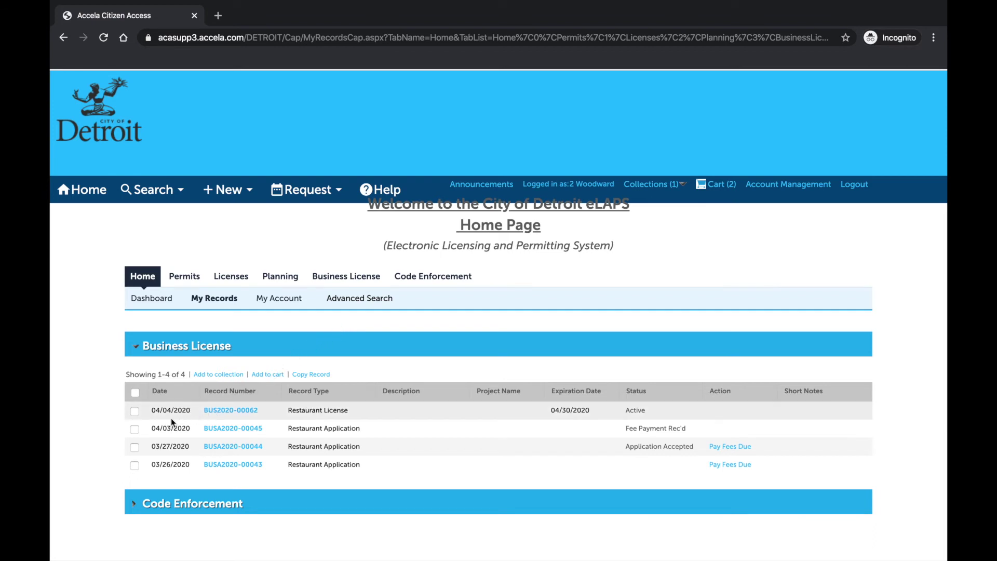
Step: Copy BUSA2020-00045 with its address, custom fields and contacts into a new application
left_click(134, 429)
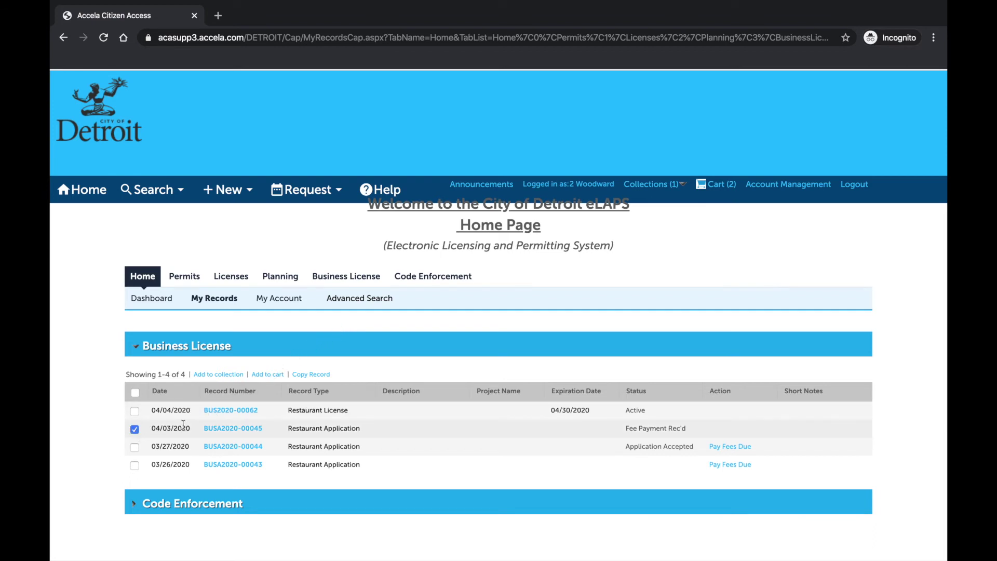
left_click(308, 376)
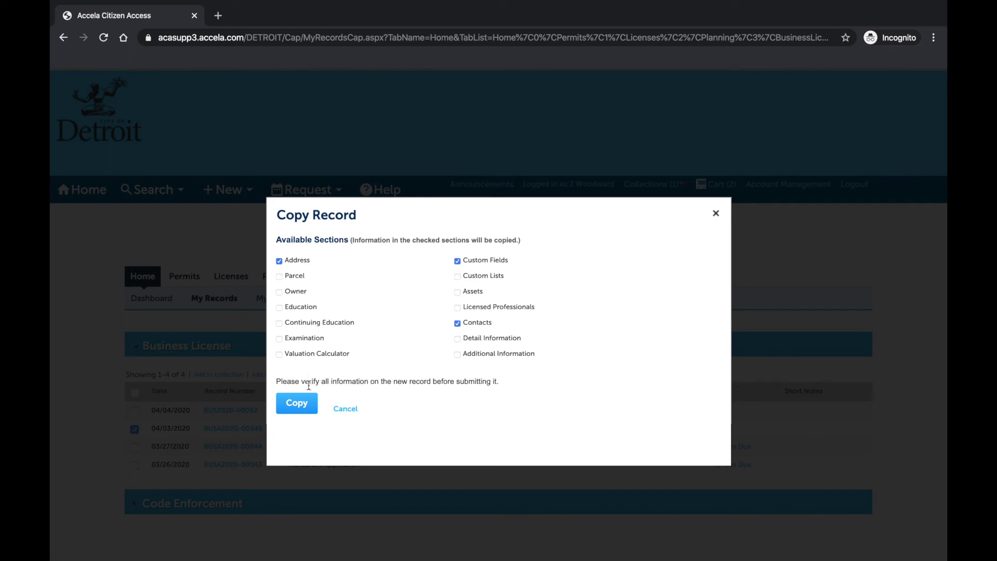
left_click(310, 404)
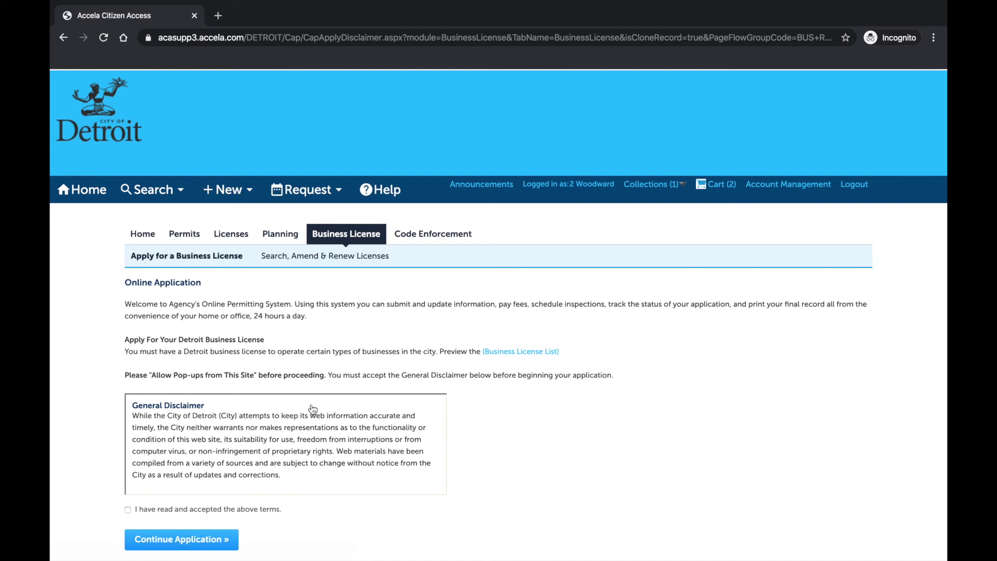
Step: Read through the General Disclaimer, accept its terms and continue the copied application
scroll(312, 409, "down", 2)
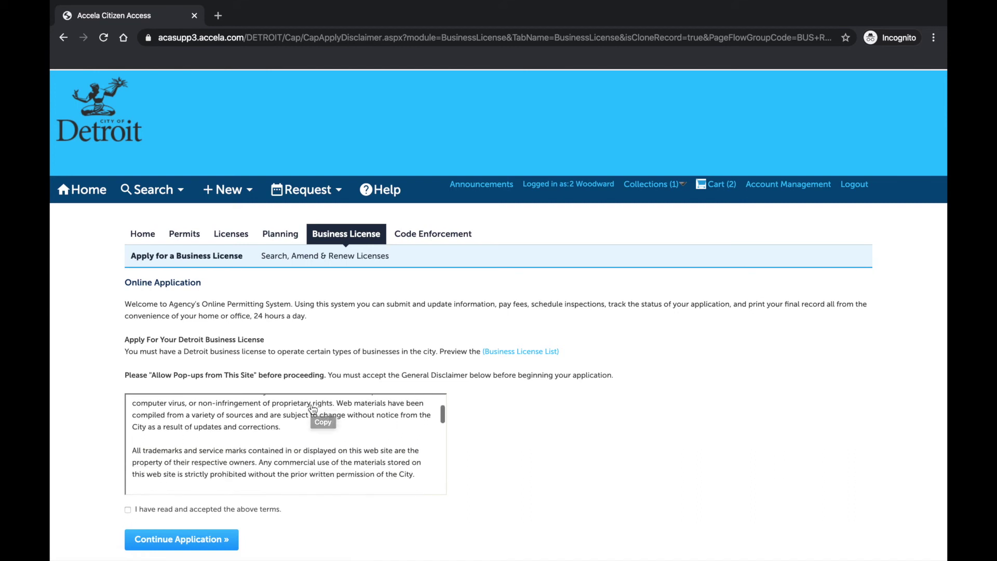
scroll(312, 408, "down", 2)
scroll(312, 409, "down", 2)
scroll(313, 410, "down", 2)
scroll(313, 409, "down", 2)
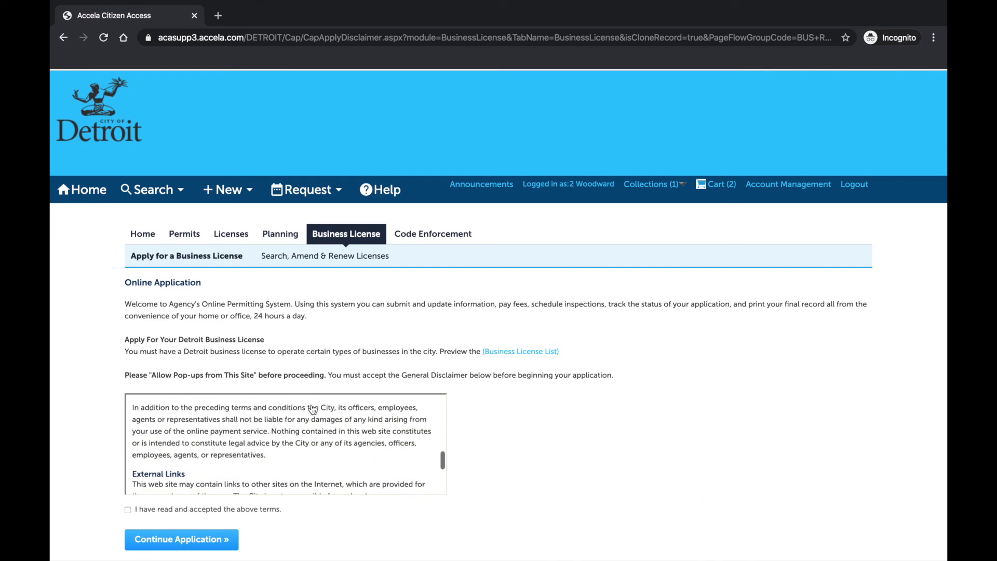
scroll(312, 410, "down", 2)
scroll(313, 410, "down", 2)
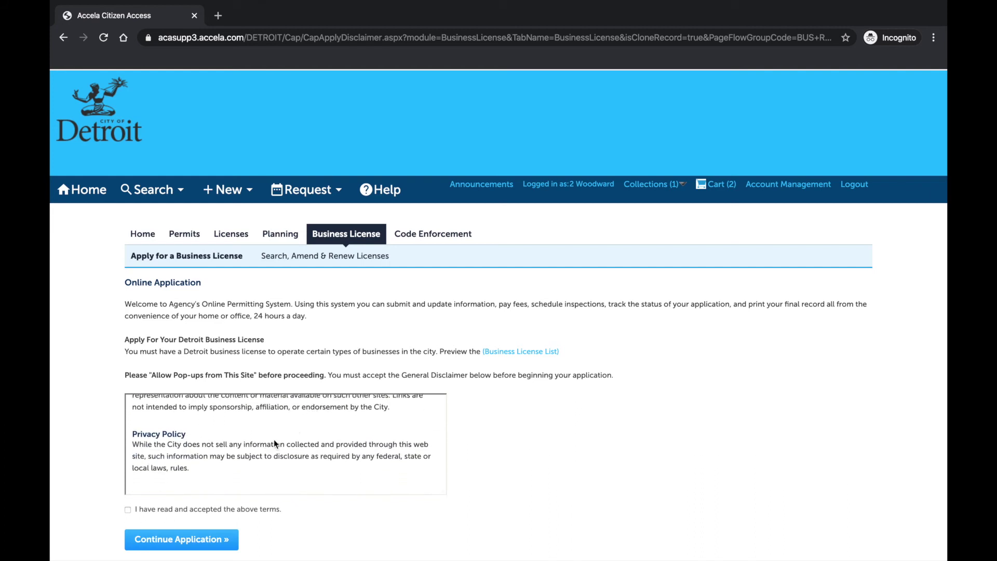
left_click(127, 510)
left_click(130, 543)
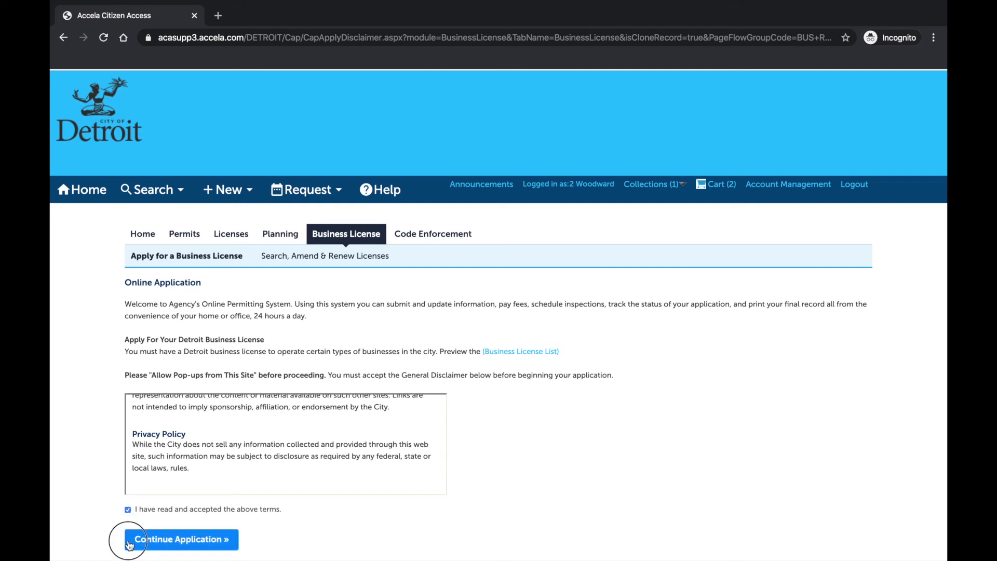
Step: Scroll through the Restaurant Application form checking the prefilled business, address and applicant details
scroll(130, 545, "down", 2)
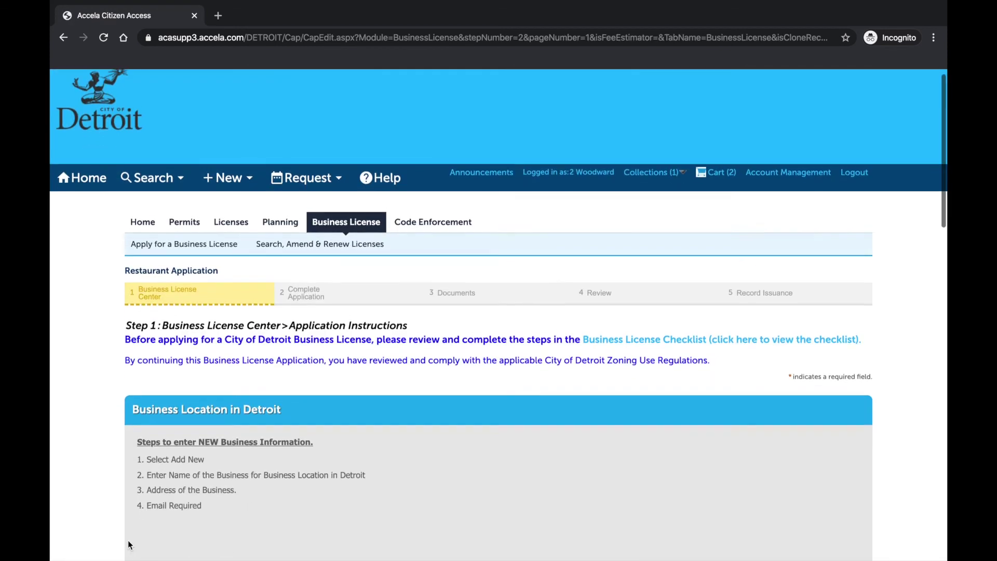
scroll(129, 545, "down", 1)
scroll(130, 544, "down", 1)
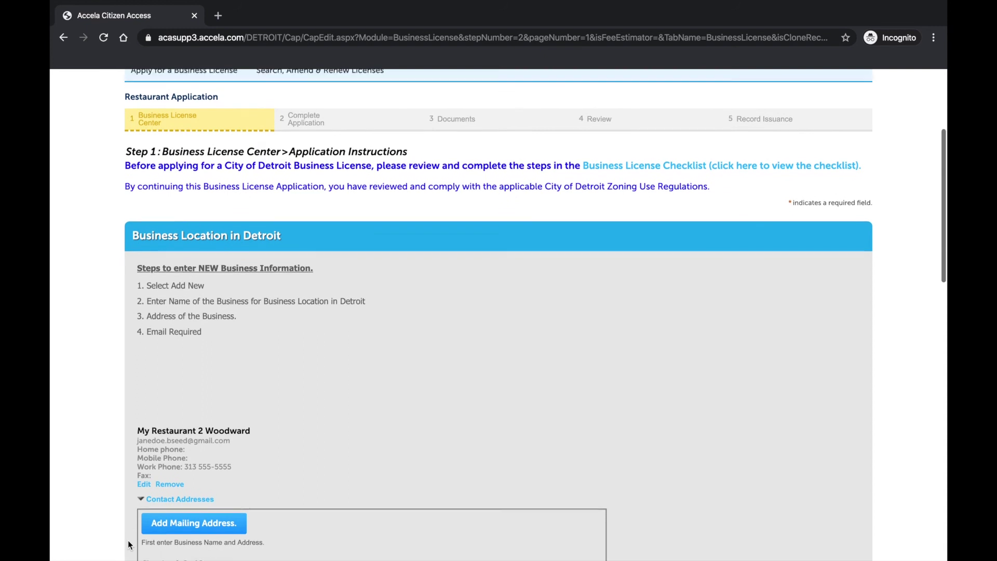
scroll(129, 544, "down", 1)
scroll(130, 544, "down", 1)
scroll(130, 545, "down", 1)
scroll(130, 545, "down", 1)
scroll(130, 545, "down", 1)
scroll(129, 545, "down", 1)
scroll(130, 545, "down", 1)
scroll(129, 545, "down", 1)
scroll(129, 545, "down", 1)
scroll(129, 545, "down", 1)
scroll(130, 545, "down", 1)
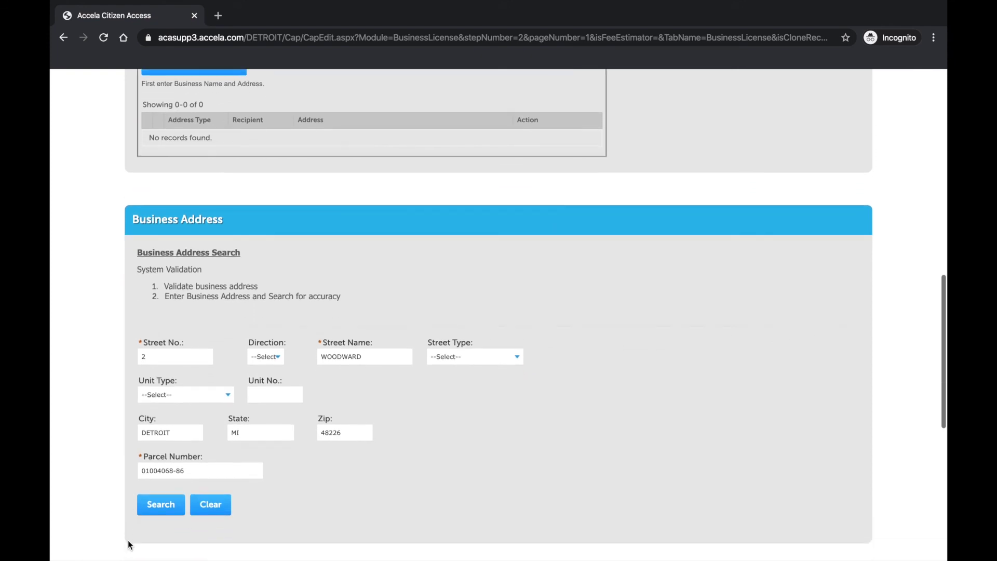
scroll(129, 545, "down", 1)
scroll(130, 545, "down", 1)
scroll(129, 545, "down", 2)
scroll(130, 544, "down", 1)
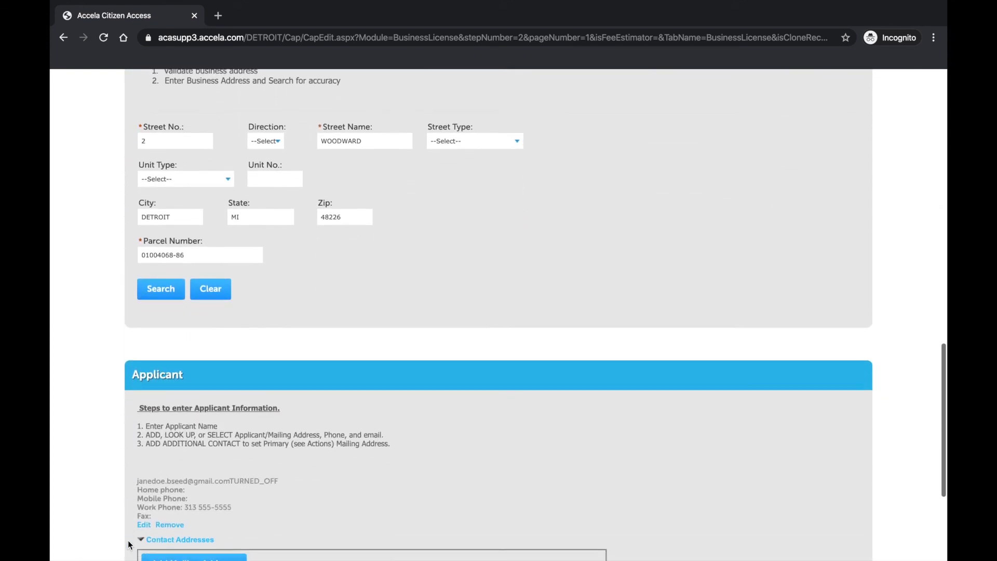
scroll(130, 545, "down", 1)
scroll(129, 544, "down", 1)
scroll(130, 545, "down", 1)
scroll(129, 544, "down", 1)
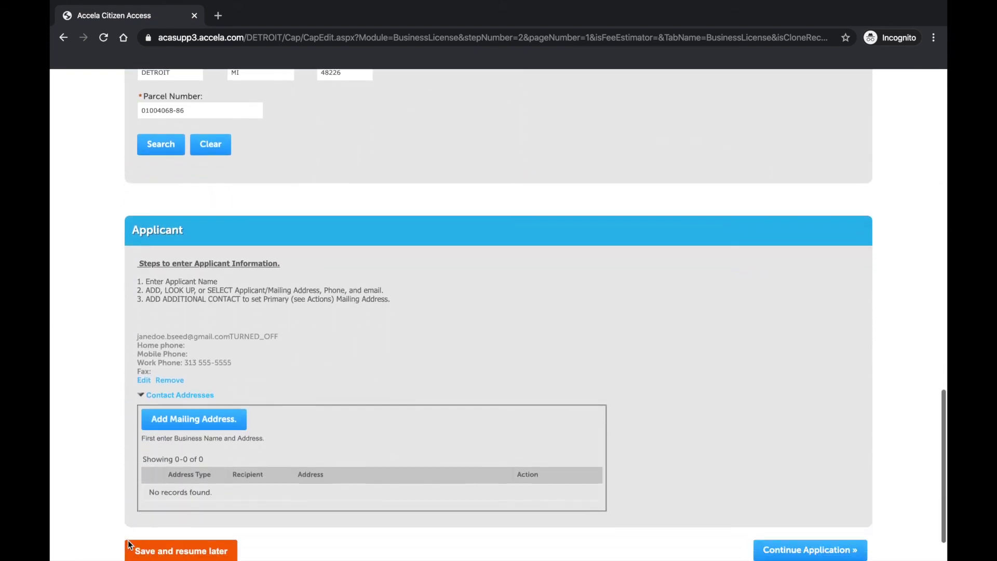
scroll(129, 545, "down", 1)
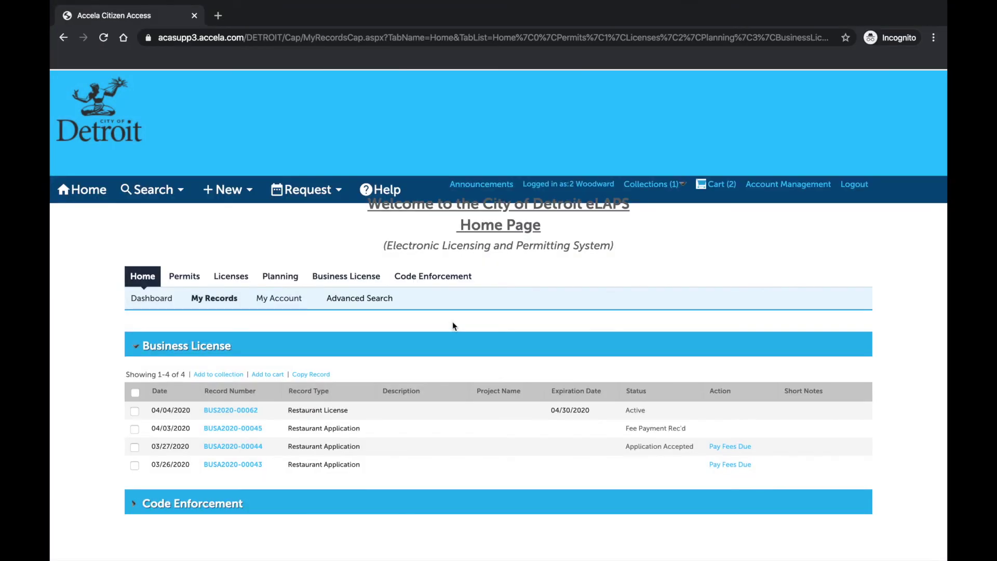